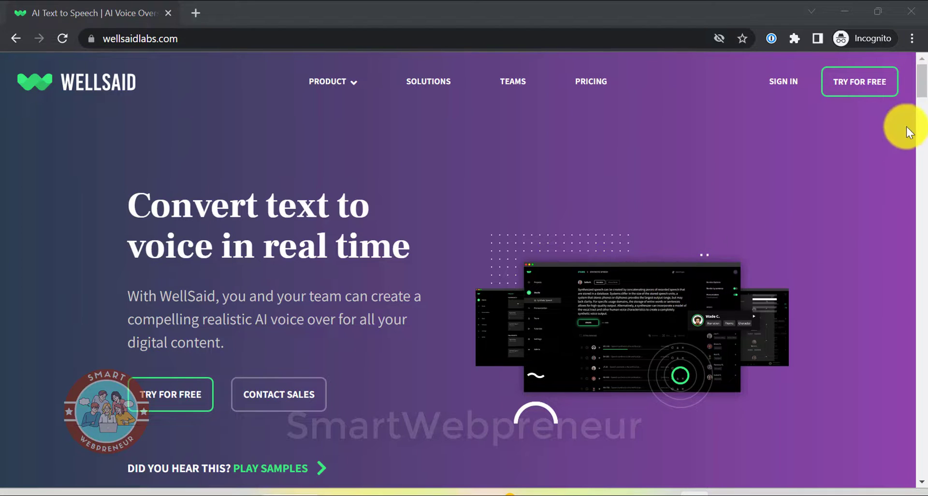
Scroll the WellSaid Labs homepage down to the Kai M. and Paige L. sample voice cards
left_click_drag(920, 94, 924, 172)
Play the Kai M. and Paige L. samples, then return to the top and sign in
left_click(277, 364)
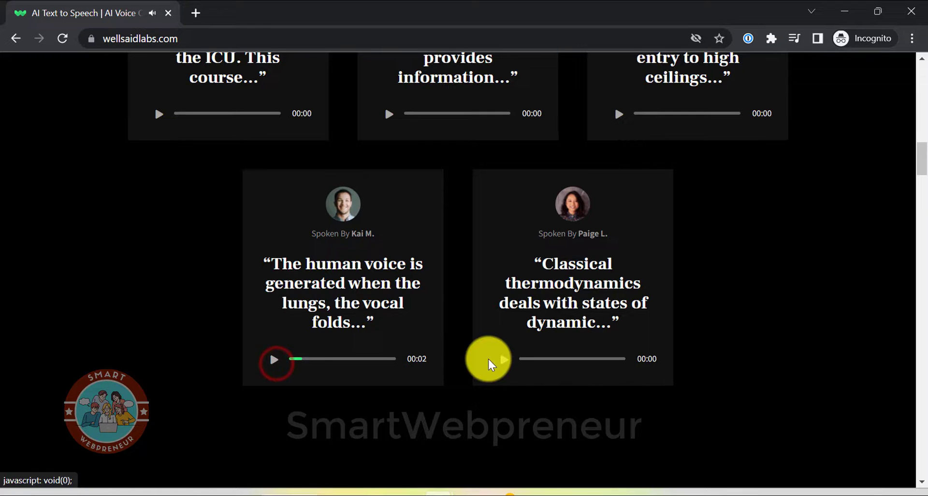
left_click(510, 359)
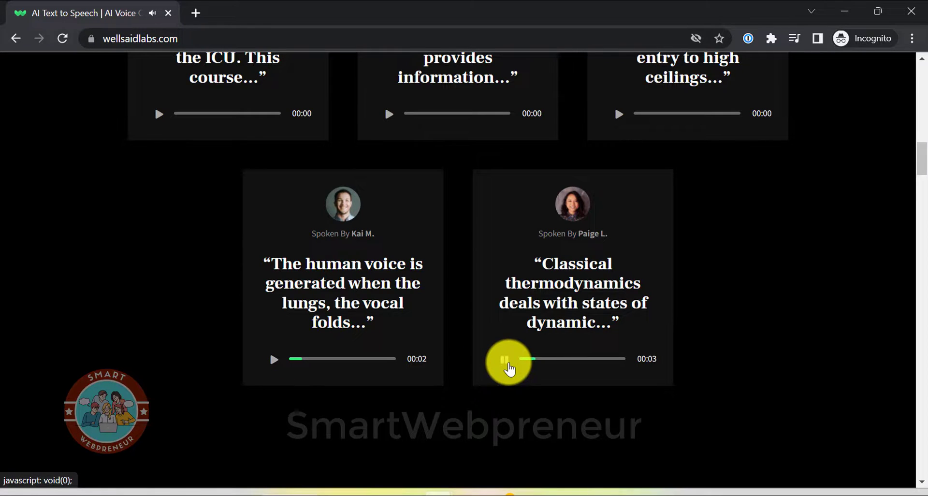
scroll(451, 275, "up", 12)
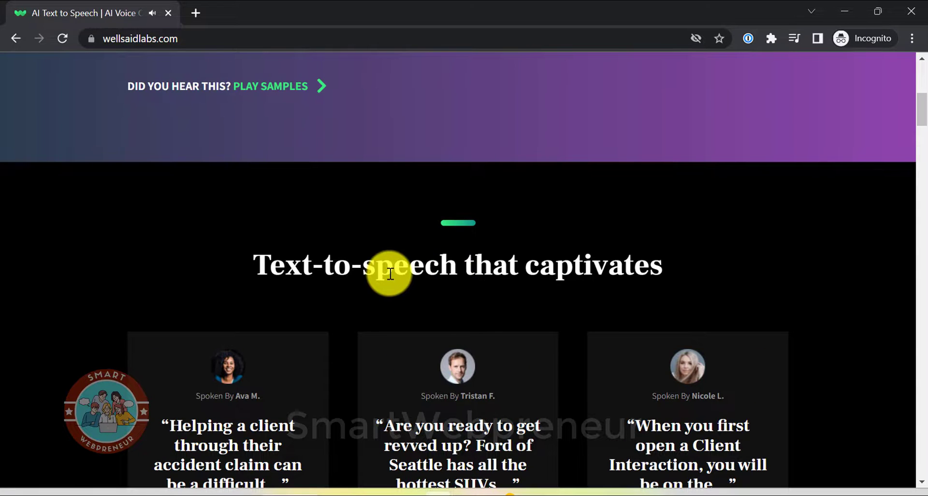
scroll(390, 273, "up", 8)
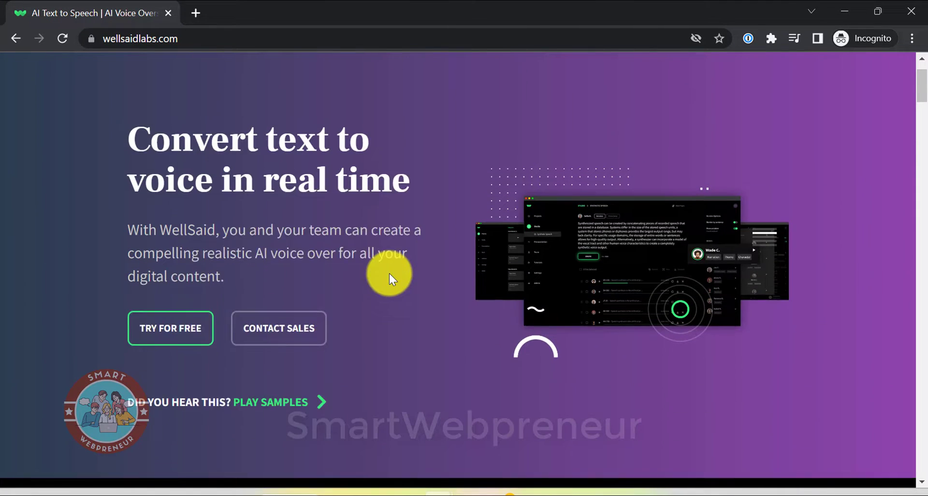
scroll(390, 274, "up", 1)
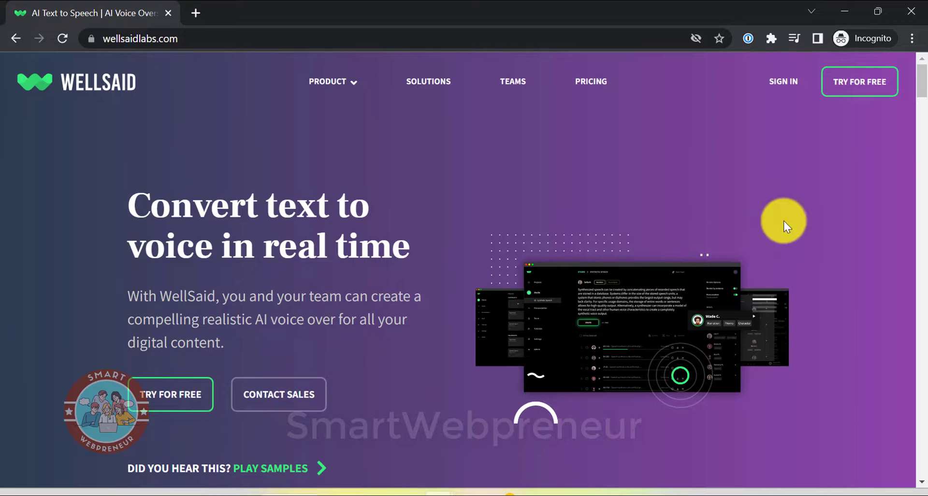
left_click(784, 82)
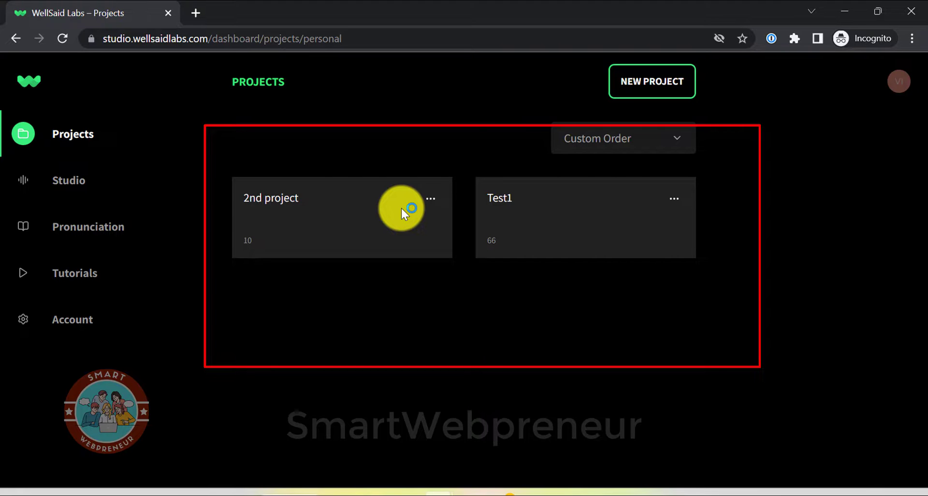
Open '2nd project' from Projects, then go to the Pronunciation library
left_click(84, 182)
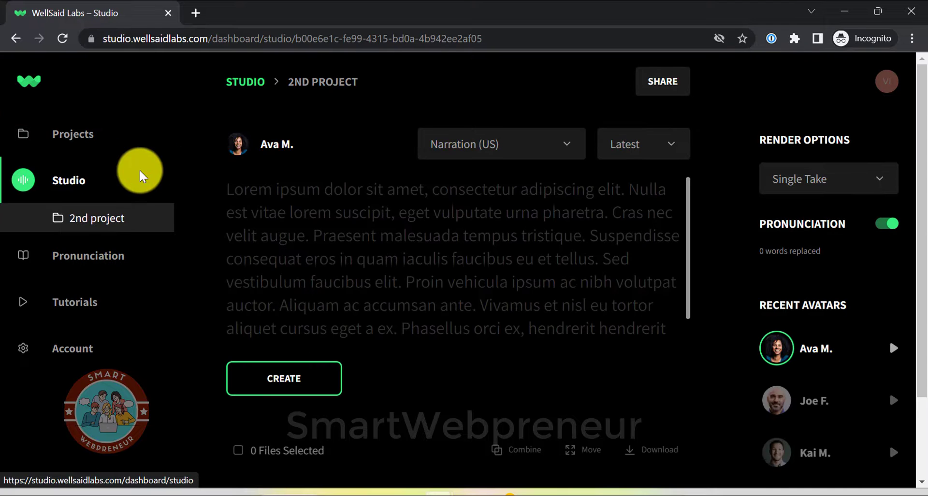
left_click(92, 257)
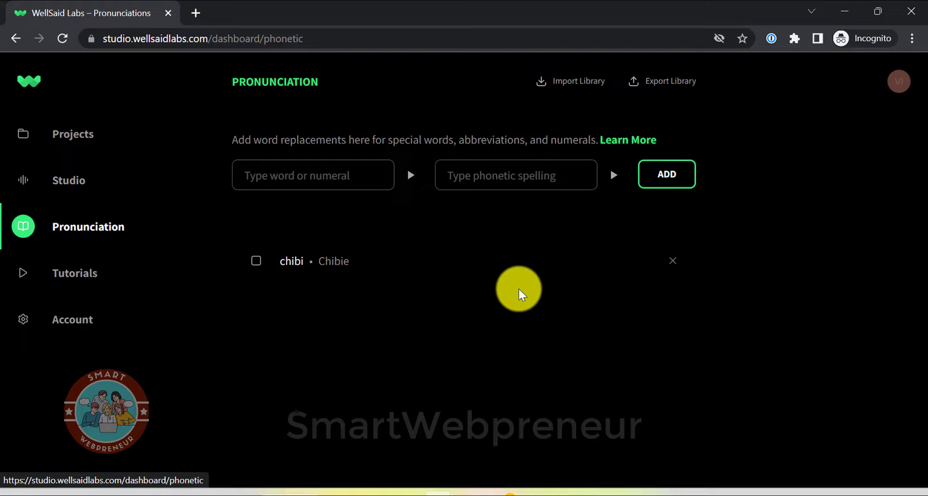
Add a pronunciation entry respelling 'Bengaluru' phonetically as 'Bengalooru'
left_click(300, 180)
type("Benga")
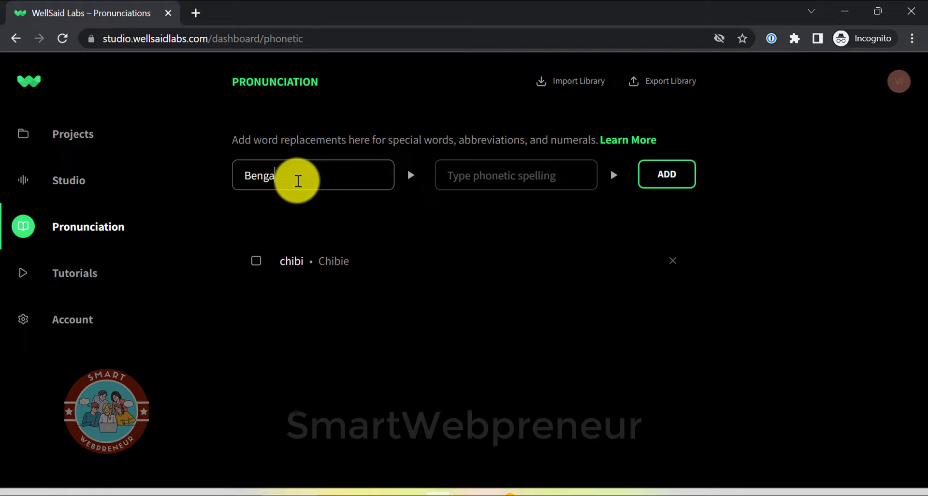
type("luru")
left_click(504, 176)
type("Bengalooru")
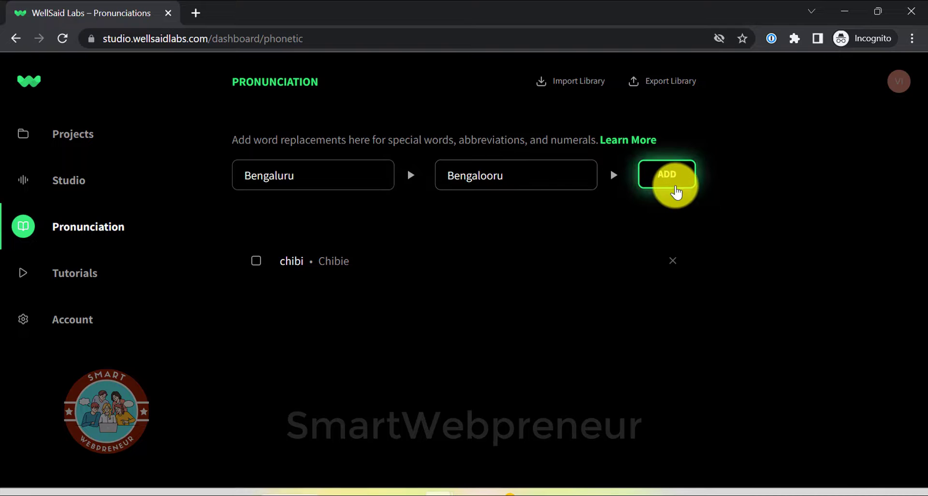
left_click(676, 190)
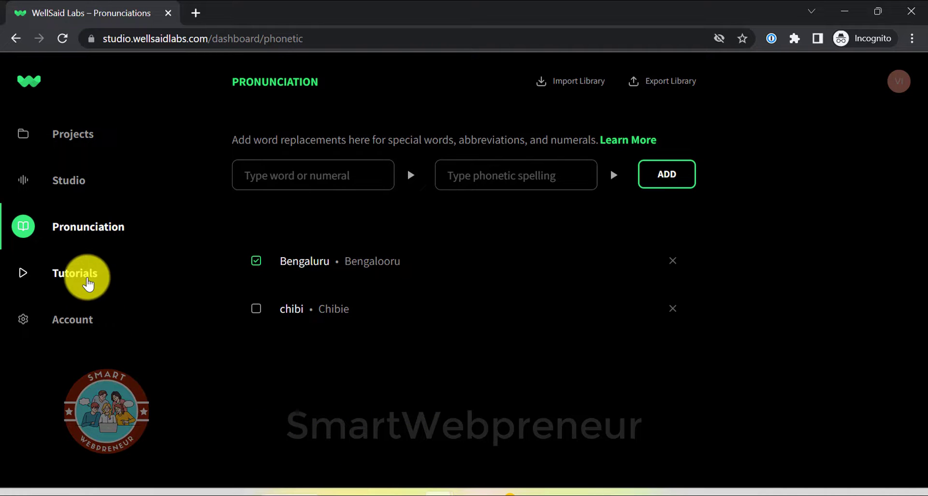
Open Tutorials and scroll through the getting-started video cards
left_click(88, 284)
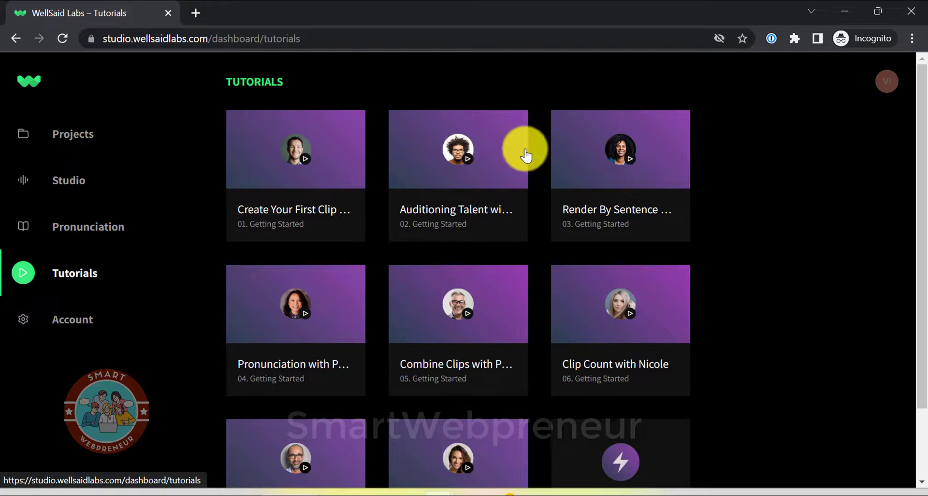
scroll(559, 209, "down", 3)
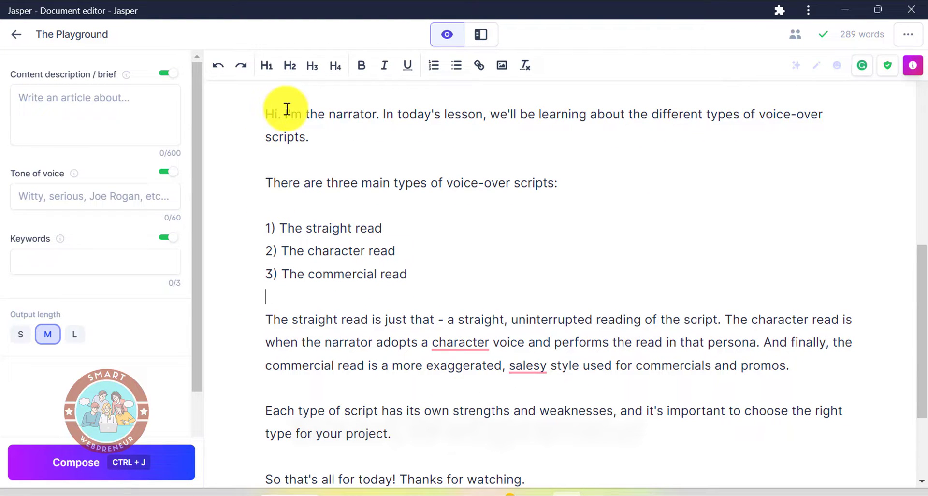
Select and copy the Jasper script from 'In today's lesson' to 'for your project.'
mouse_move(385, 115)
left_mouse_down()
mouse_move(511, 332)
mouse_move(571, 387)
mouse_move(555, 429)
mouse_move(571, 389)
left_mouse_up()
right_click(590, 347)
left_click(392, 161)
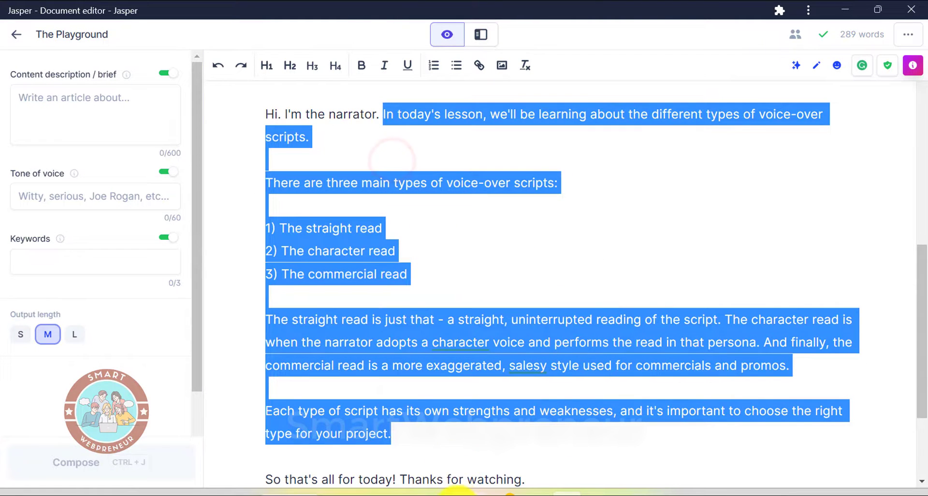
Paste the Jasper script as plain text into the 2nd project's script editor
mouse_move(460, 490)
left_click(478, 429)
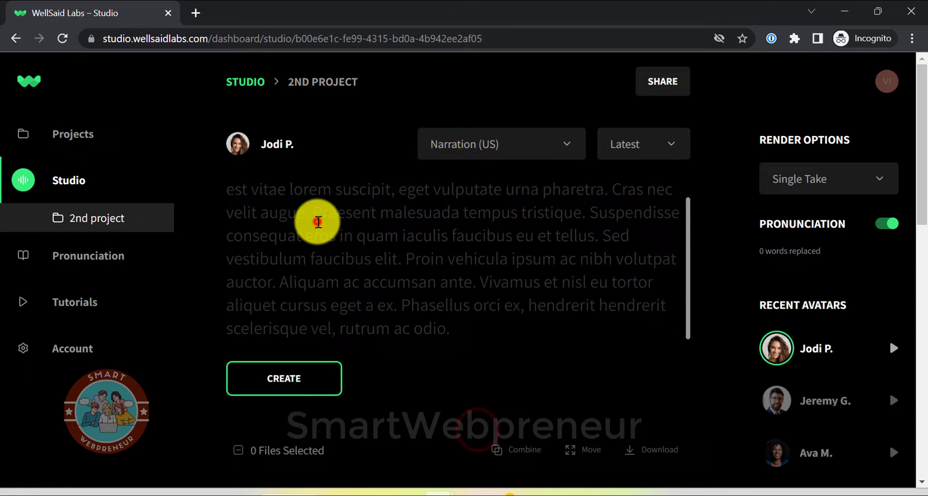
right_click(311, 221)
left_click(384, 355)
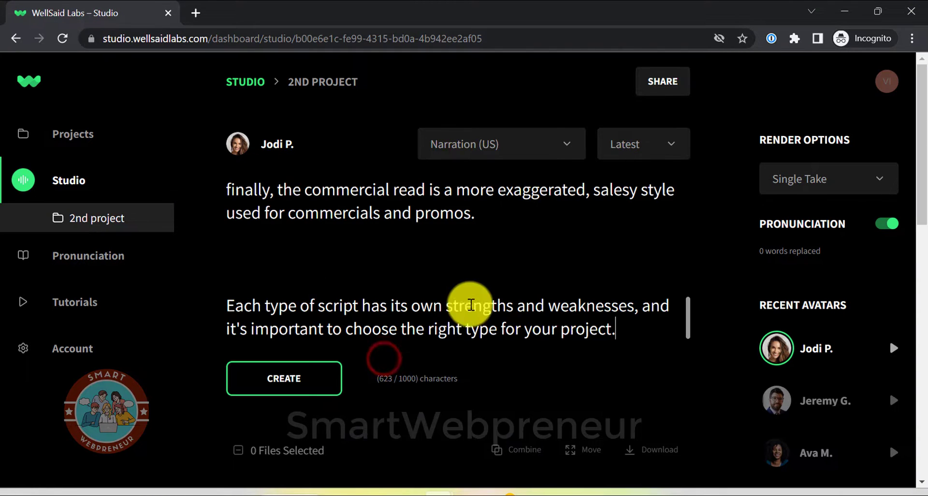
scroll(414, 247, "up", 10)
scroll(423, 256, "down", 4)
scroll(668, 319, "down", 1)
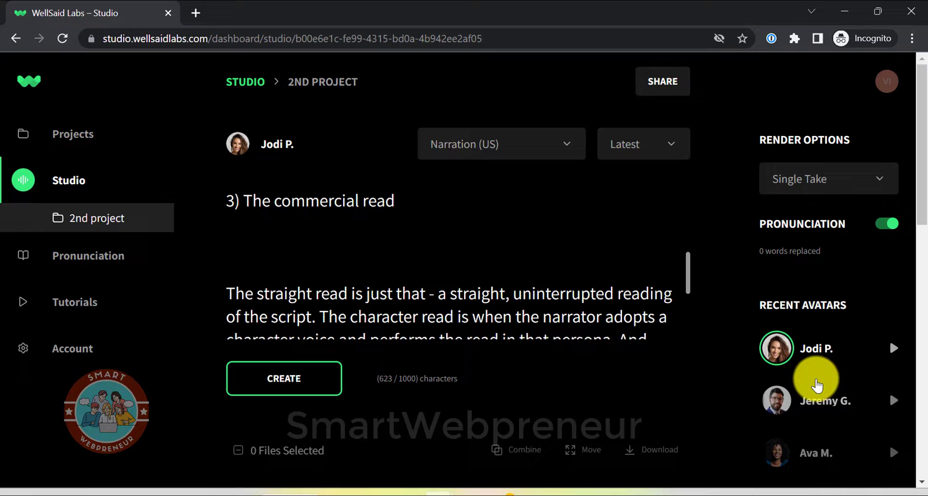
scroll(819, 383, "down", 1)
scroll(814, 379, "down", 2)
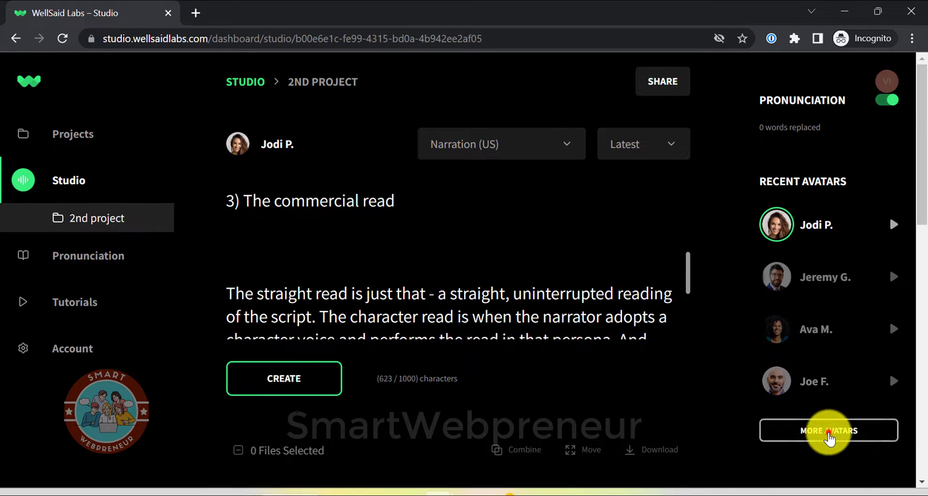
Choose Antony A. from the full avatar list and render the script as a clip
left_click(829, 430)
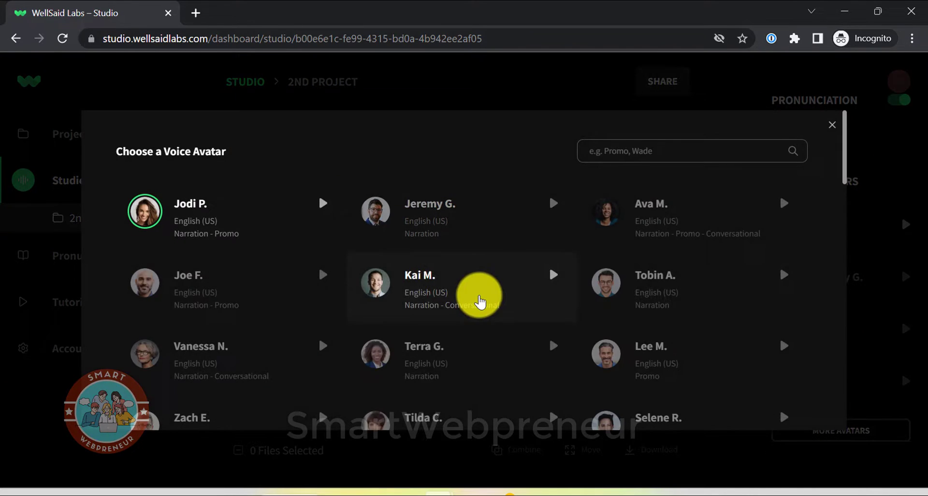
scroll(480, 302, "down", 1)
scroll(491, 344, "down", 1)
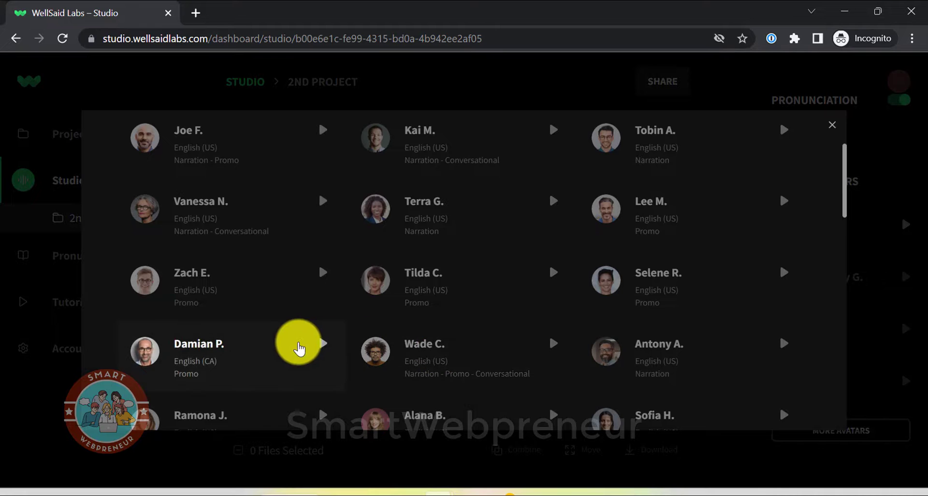
left_click(669, 343)
left_click(292, 382)
scroll(339, 339, "down", 1)
scroll(460, 333, "down", 3)
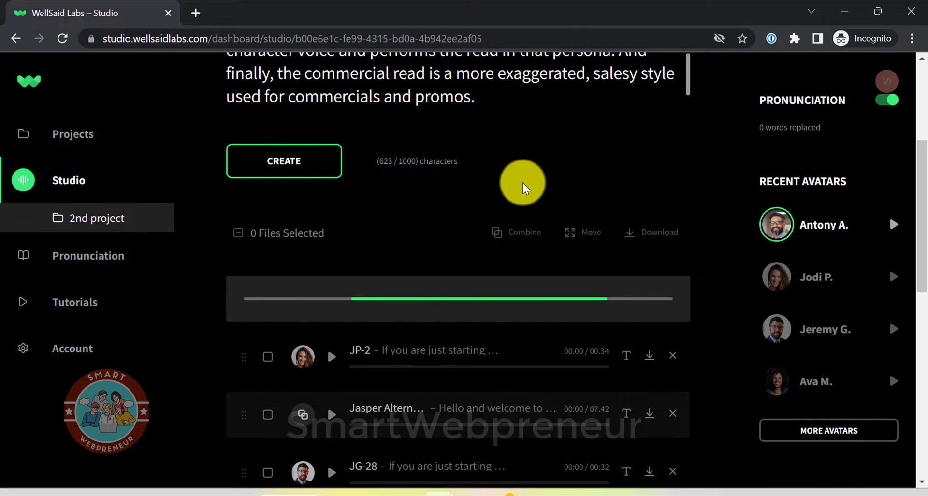
After clip AA-1 renders, add commas after 'character voice' and 'the commercial read'
scroll(526, 217, "up", 4)
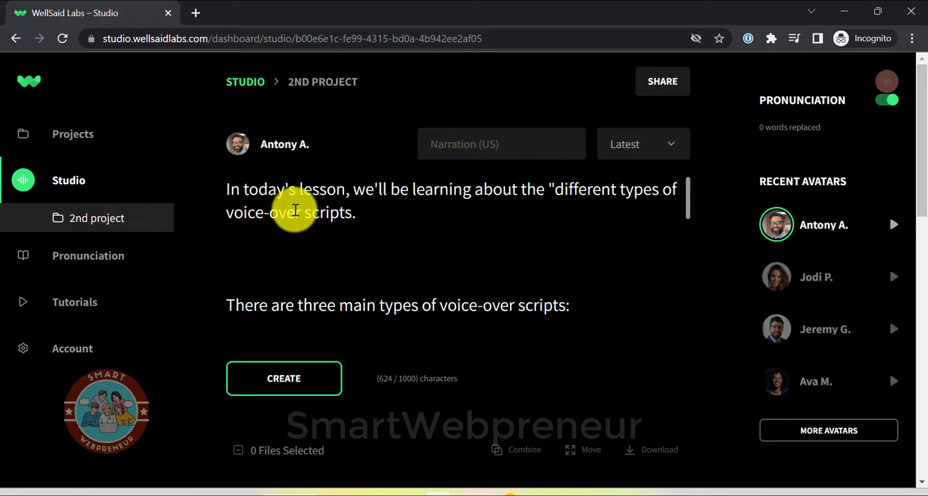
left_click(299, 211)
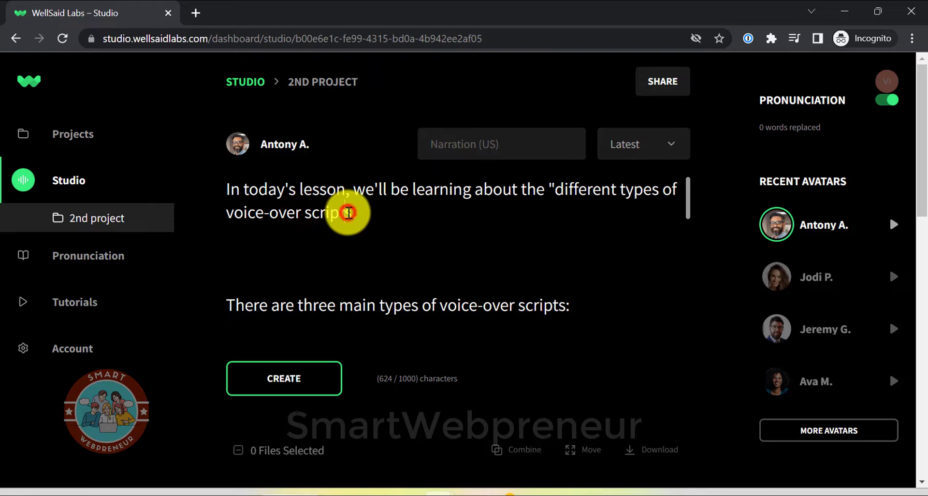
left_click(351, 214)
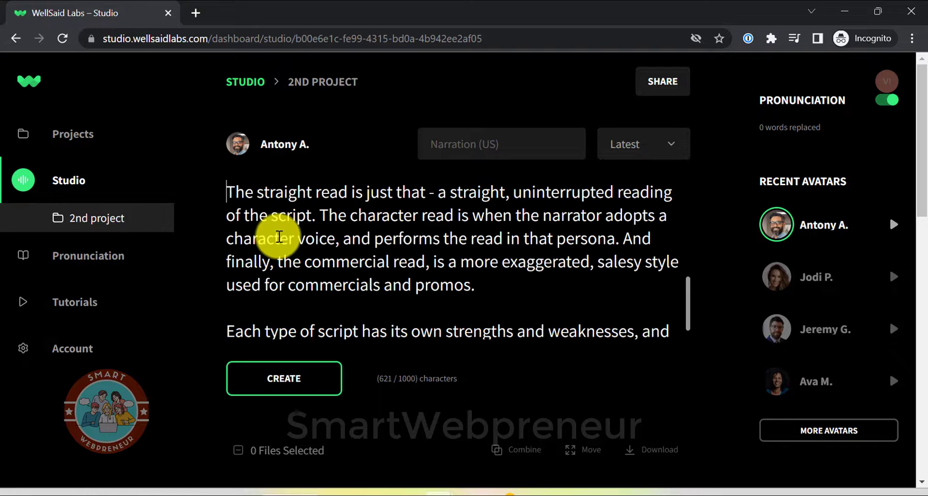
scroll(421, 209, "down", 5)
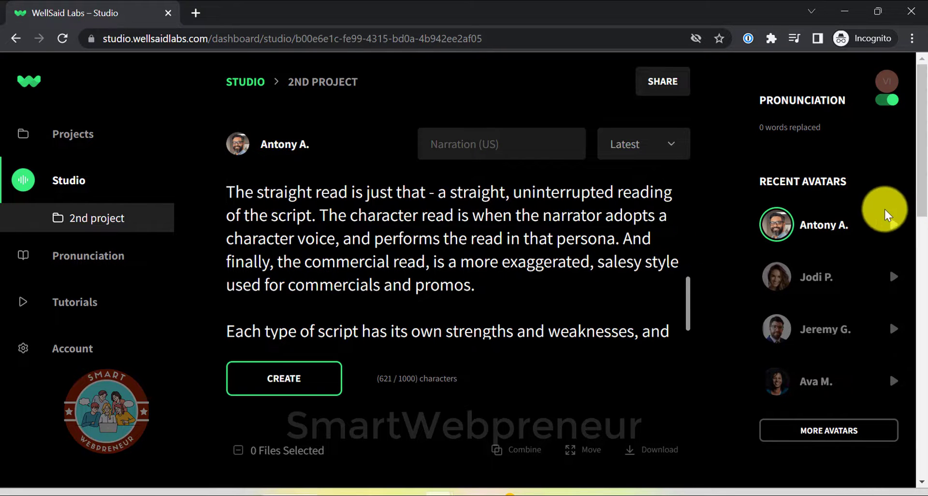
left_click(866, 181)
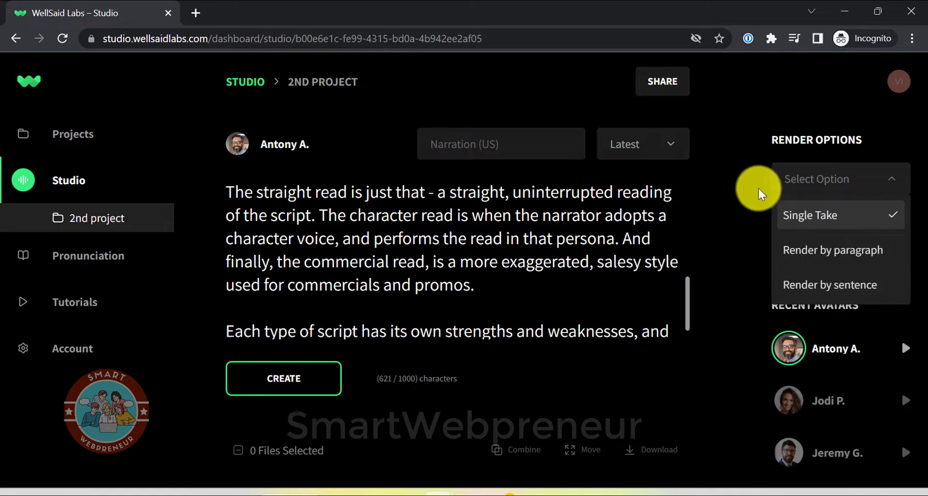
Switch Render Options from Single Take to Paragraph and render the script
scroll(662, 285, "down", 2)
scroll(663, 290, "down", 2)
scroll(670, 297, "down", 3)
scroll(672, 300, "down", 3)
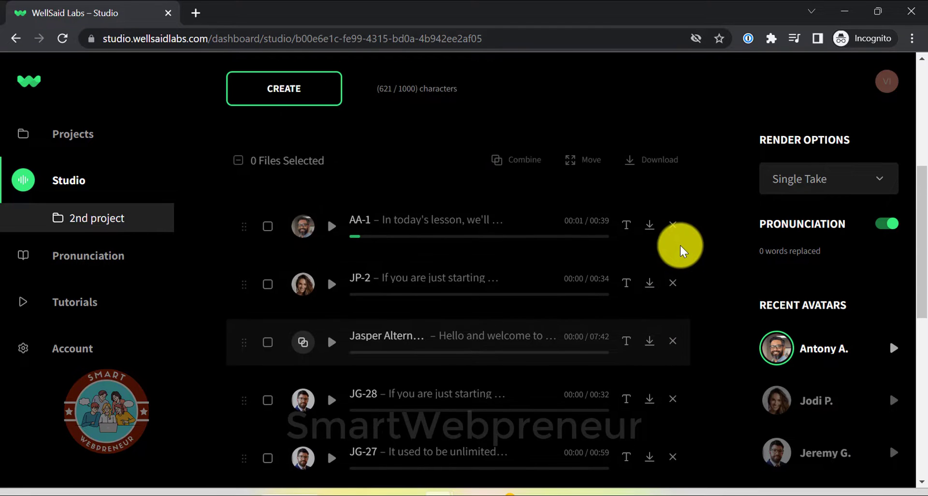
scroll(680, 251, "up", 2)
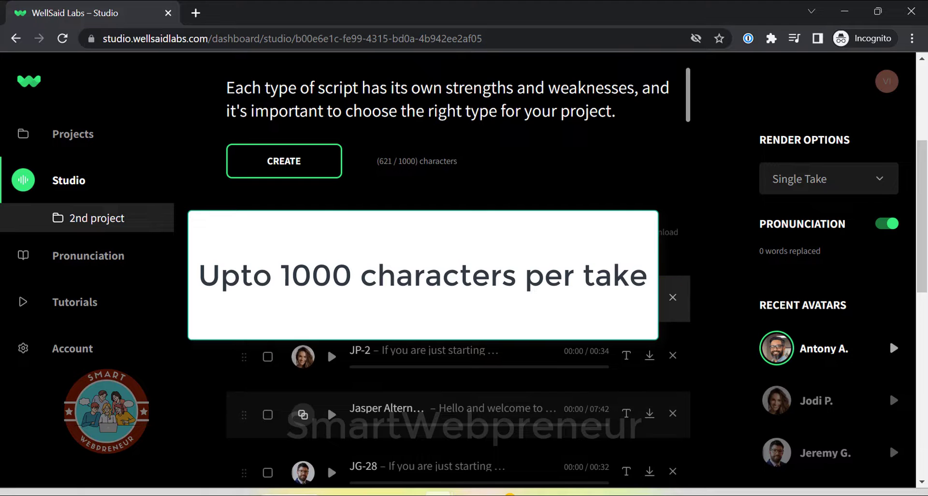
left_click(865, 186)
left_click(845, 250)
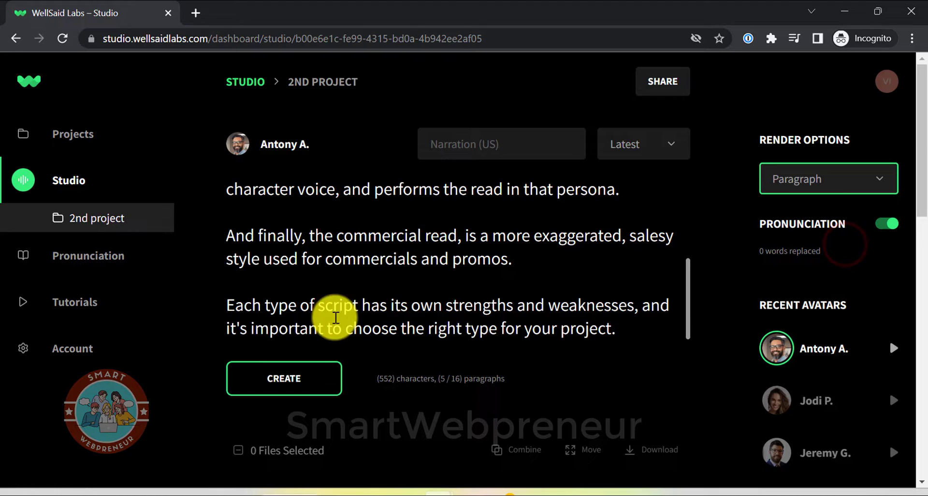
left_click(301, 382)
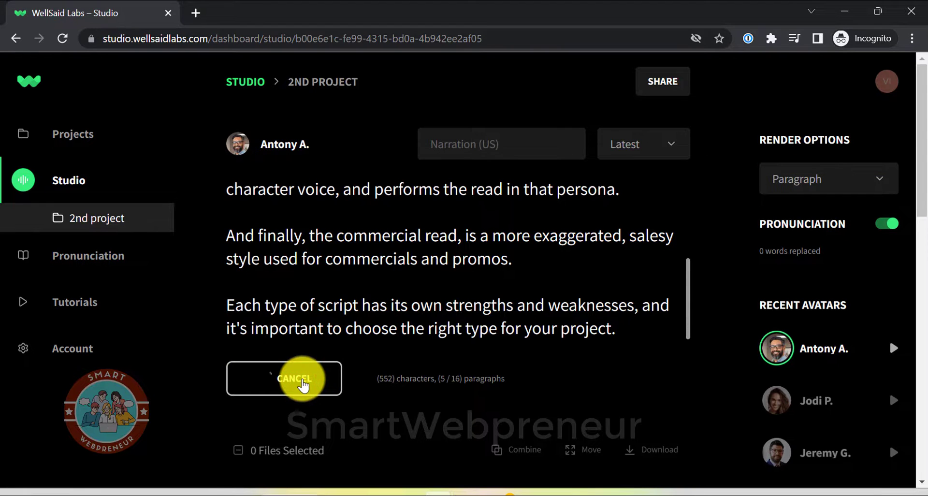
Scroll down through the new paragraph clips AA-2 to AA-6 as they render
scroll(466, 301, "down", 2)
scroll(483, 283, "down", 2)
scroll(502, 281, "down", 2)
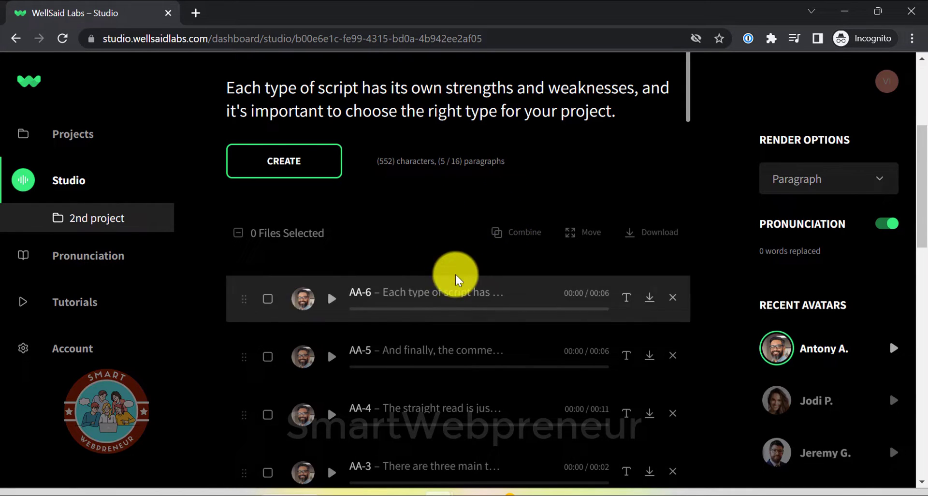
scroll(447, 249, "down", 2)
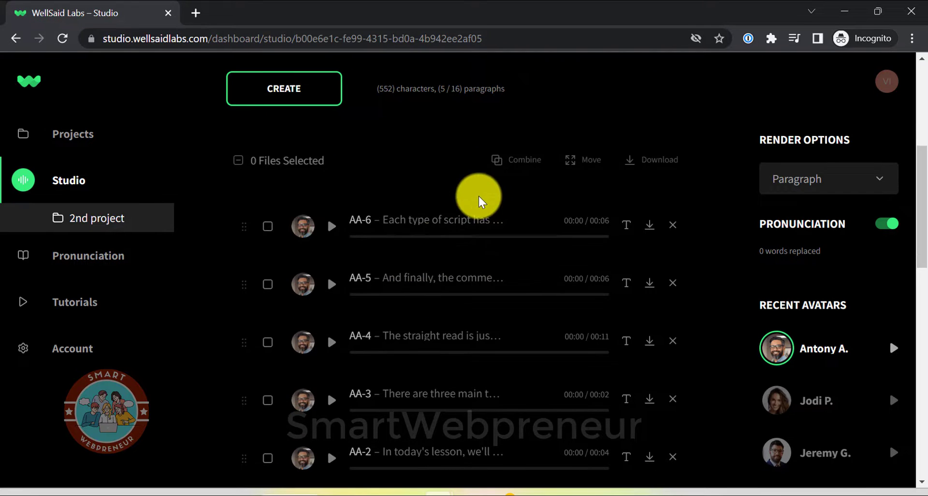
scroll(480, 232, "down", 2)
mouse_move(475, 269)
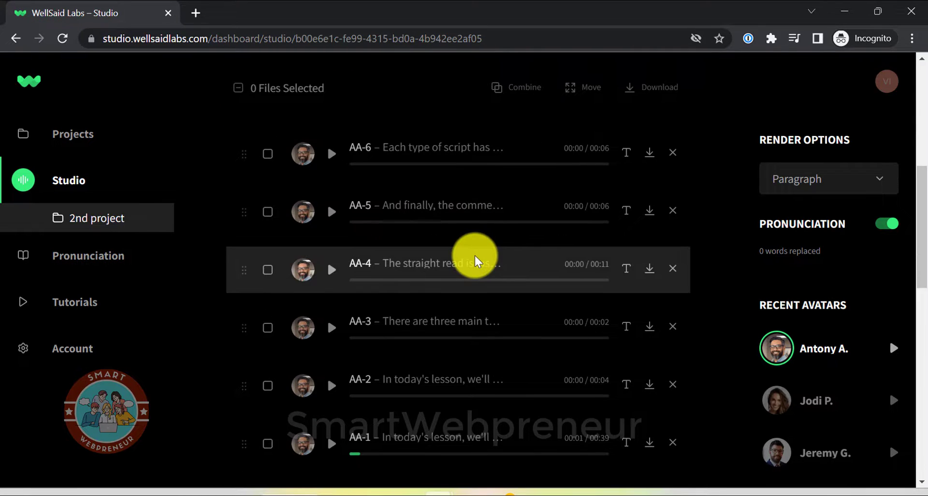
scroll(474, 256, "down", 2)
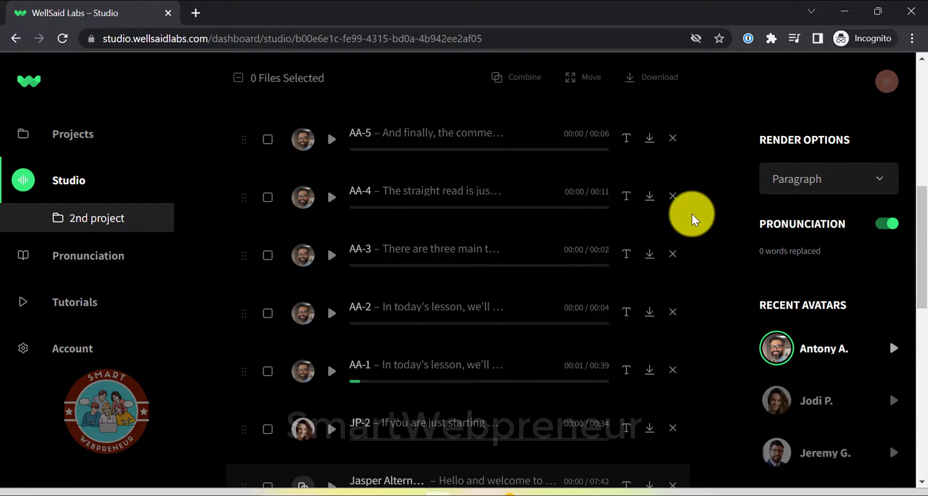
scroll(692, 220, "down", 10)
scroll(868, 409, "down", 1)
Open the Choose a Voice Avatar list and scroll down through the voices
left_click(845, 430)
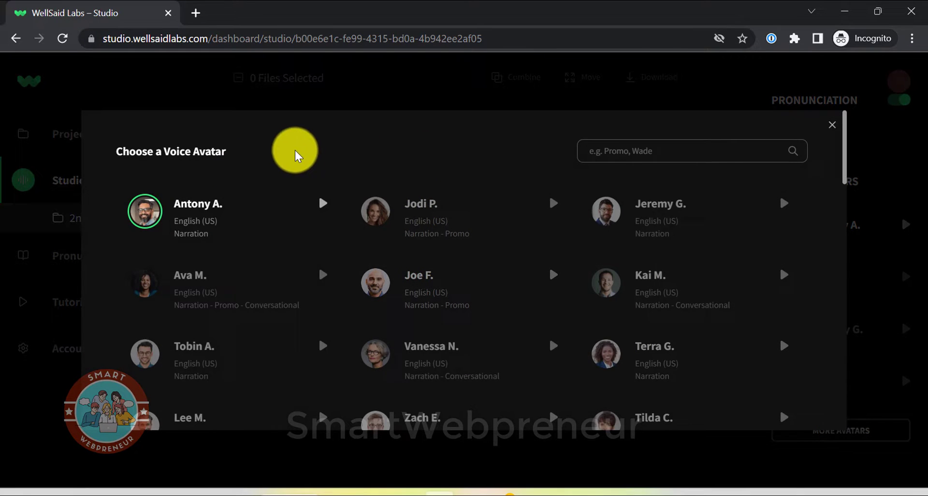
scroll(385, 219, "down", 2)
scroll(385, 215, "down", 2)
scroll(383, 212, "down", 3)
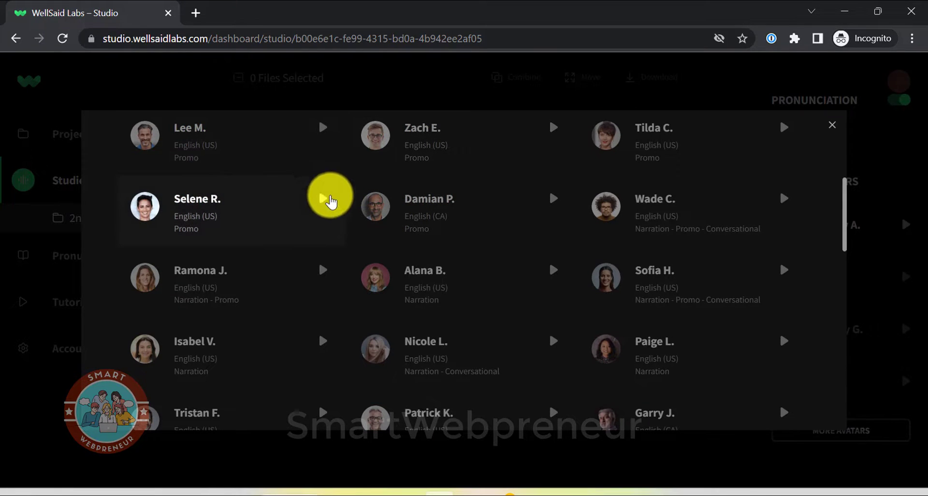
scroll(416, 184, "down", 5)
scroll(439, 180, "down", 1)
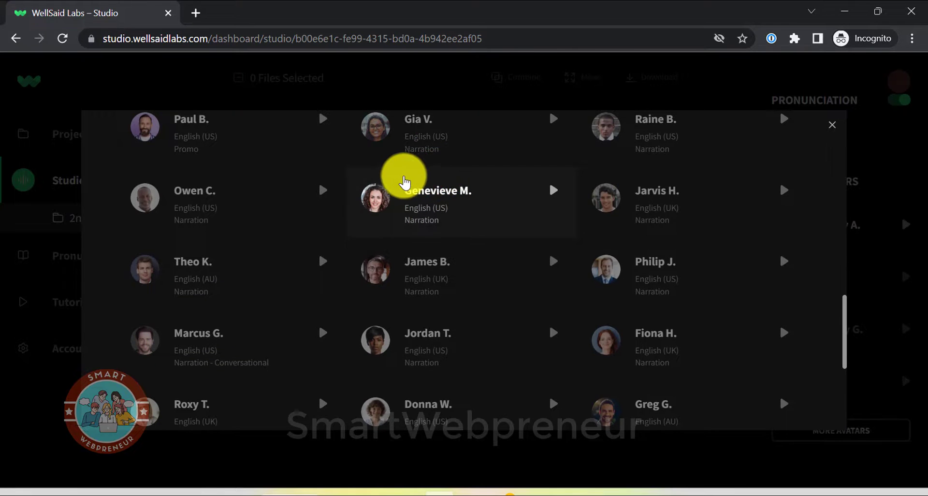
scroll(416, 181, "down", 1)
scroll(387, 191, "down", 2)
Preview the Roxy T., Zoey O., Alan T. and Selene R. voice samples
left_click(327, 188)
left_click(327, 188)
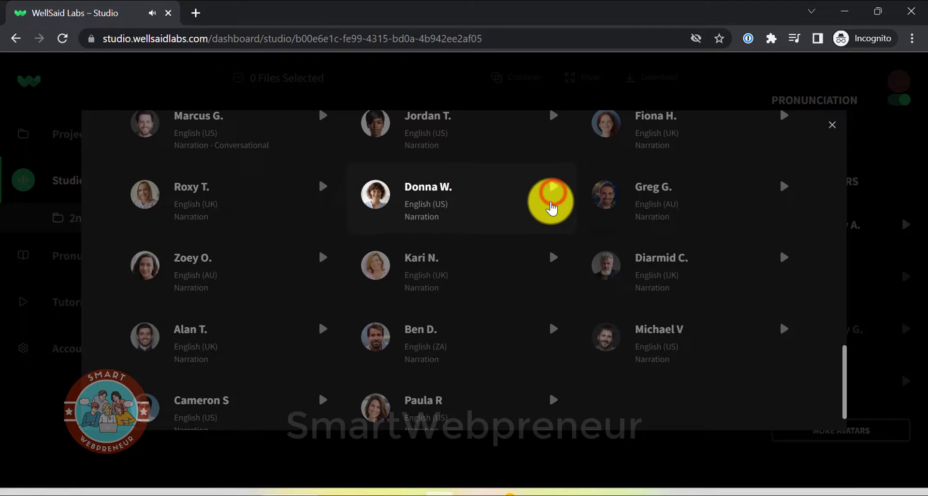
left_click(326, 261)
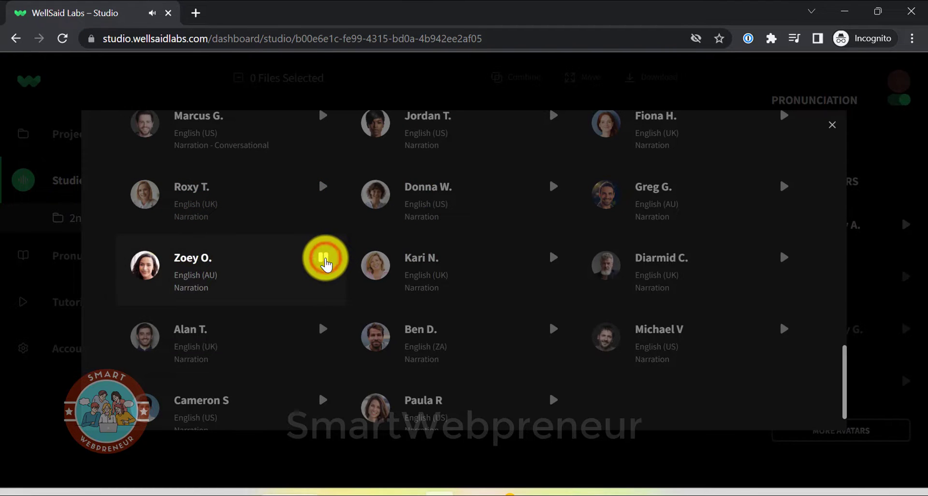
left_click(324, 259)
left_click(322, 334)
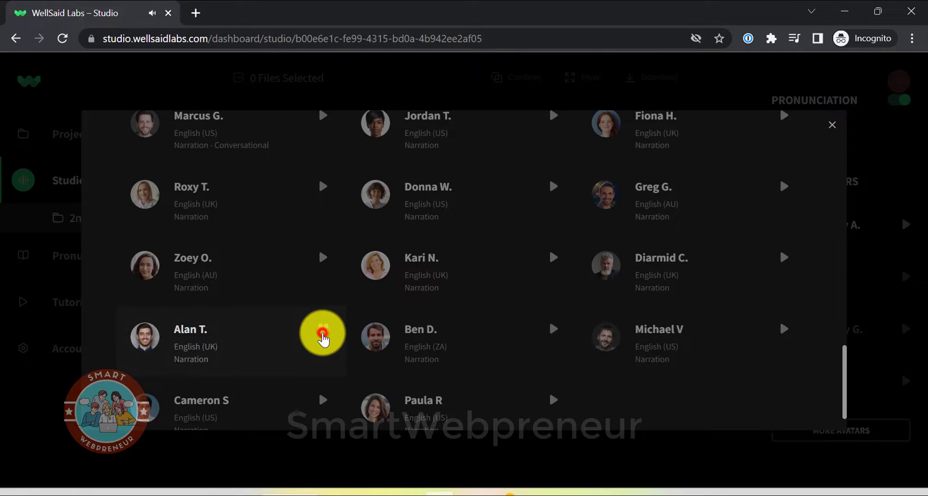
left_click(322, 334)
scroll(372, 297, "up", 9)
scroll(266, 234, "up", 6)
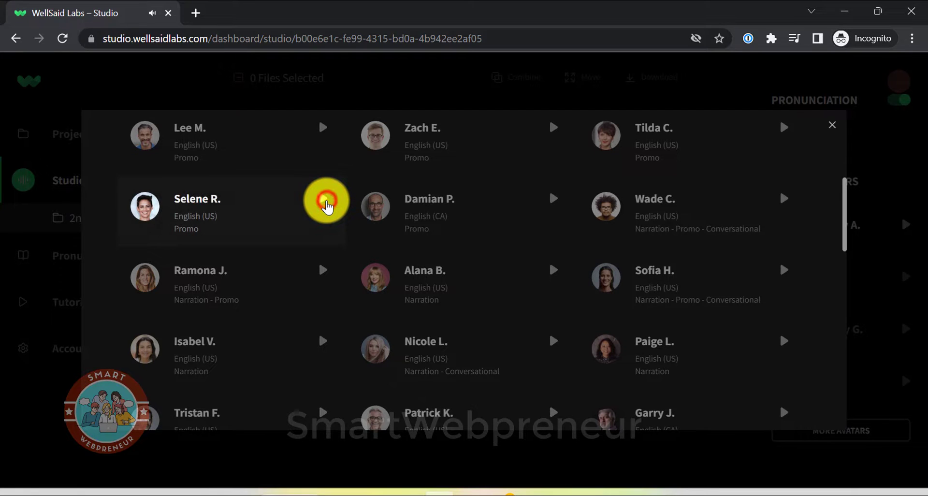
left_click(326, 201)
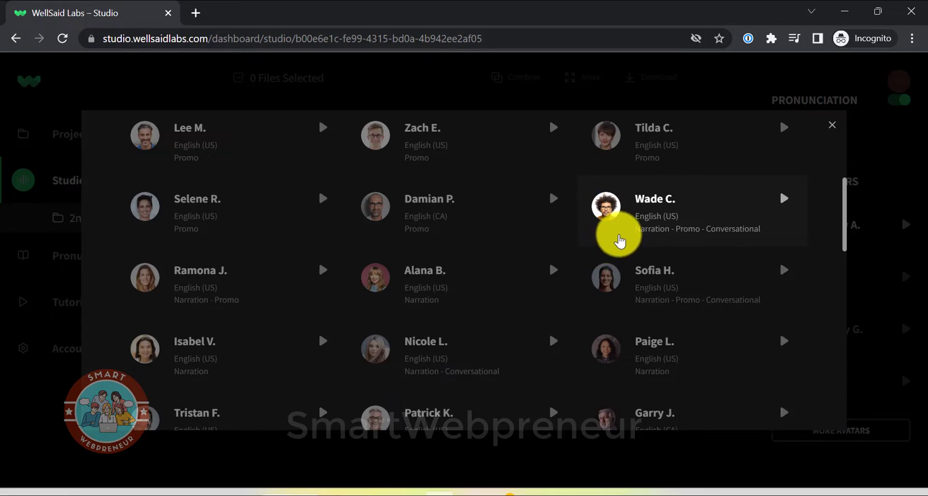
Scroll through the voice avatar catalogue and close it
scroll(620, 240, "down", 2)
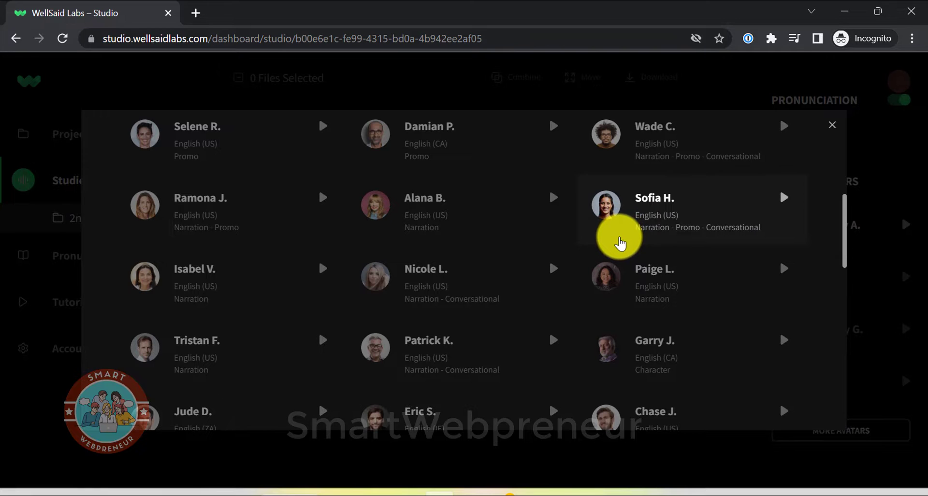
scroll(620, 243, "down", 2)
scroll(621, 242, "up", 4)
scroll(620, 239, "up", 6)
left_click(832, 126)
Delete the AA-6 and AA-5 clips, leaving AA-4 to AA-1
scroll(530, 348, "up", 3)
scroll(459, 324, "down", 4)
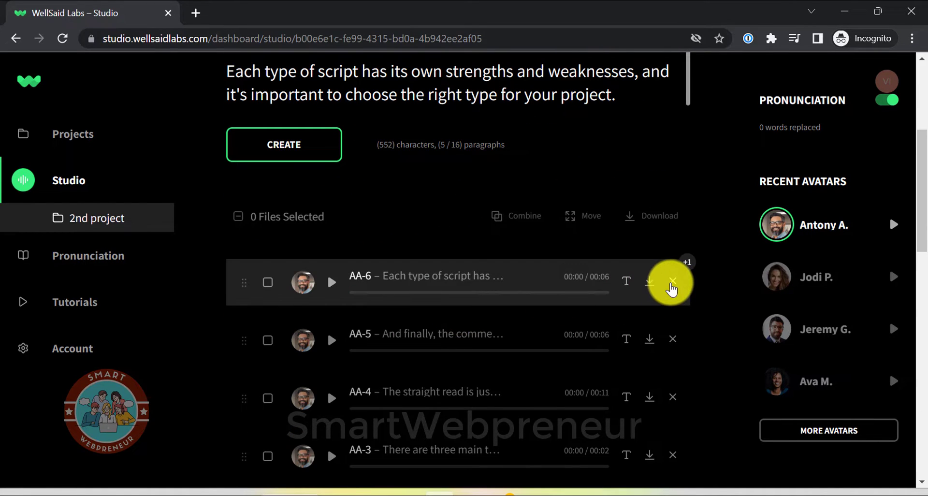
left_click(673, 284)
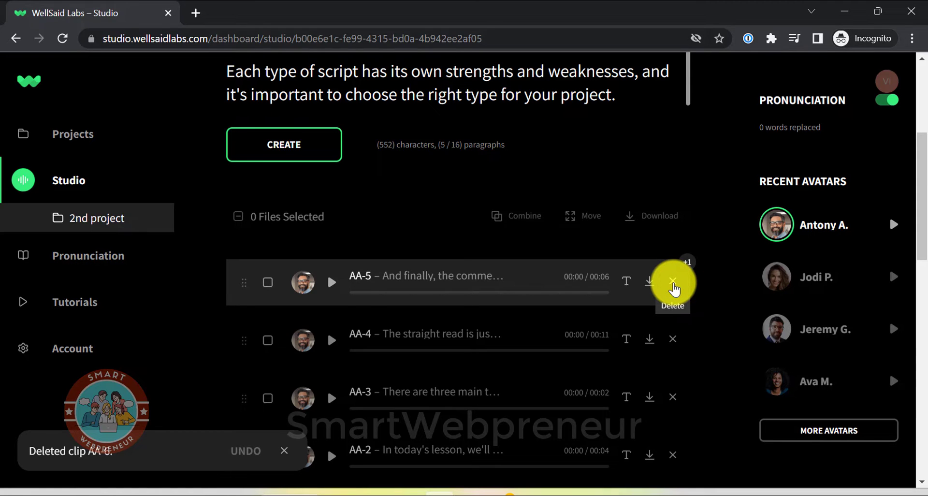
left_click(674, 284)
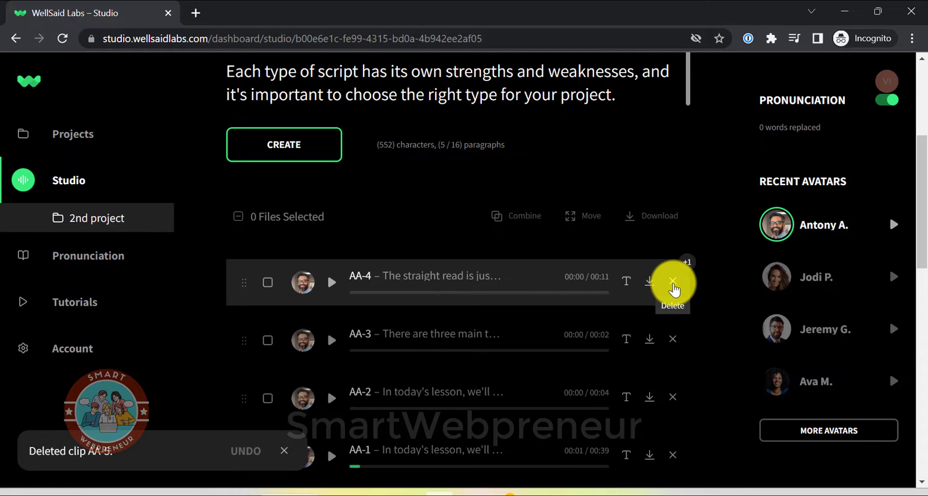
mouse_move(456, 339)
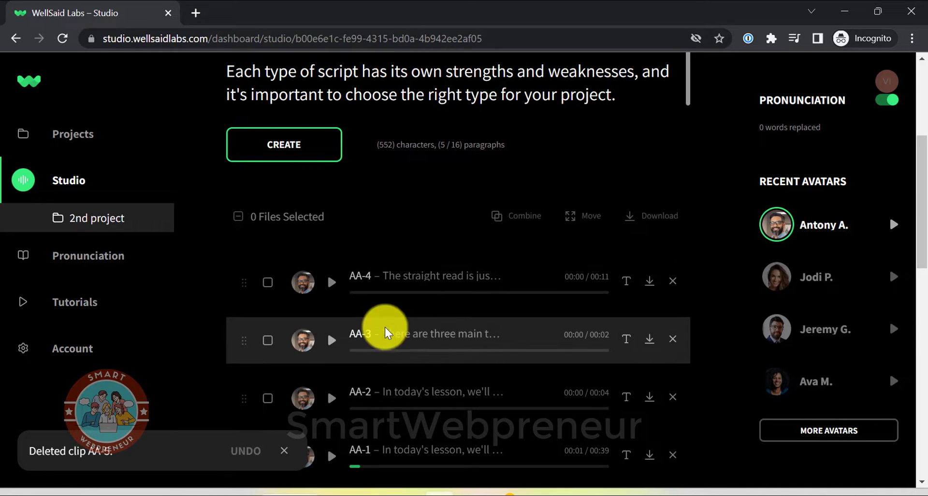
Load the AA-4 clip's script back into the editor
left_click(626, 282)
scroll(415, 242, "down", 2)
scroll(433, 238, "down", 4)
scroll(483, 256, "up", 6)
scroll(523, 276, "down", 2)
scroll(580, 300, "down", 4)
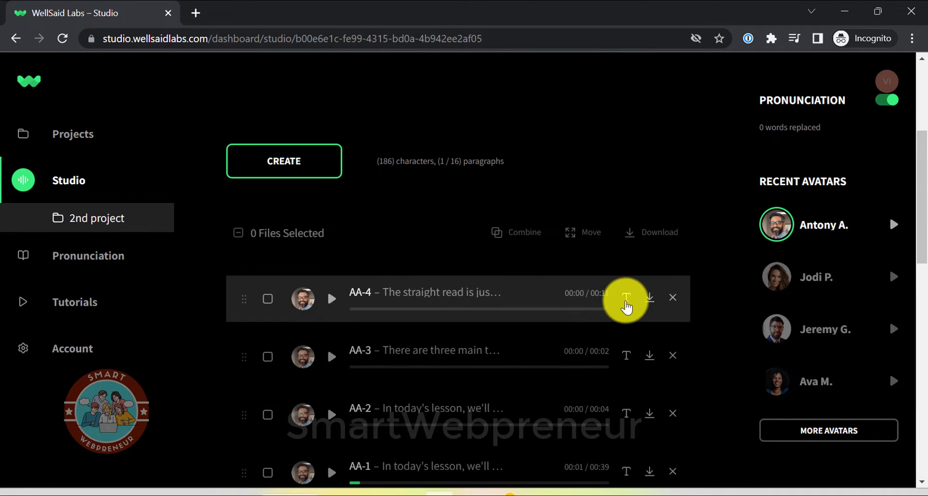
Show the AA-4 script text again and download the AA-4 clip
left_click(624, 302)
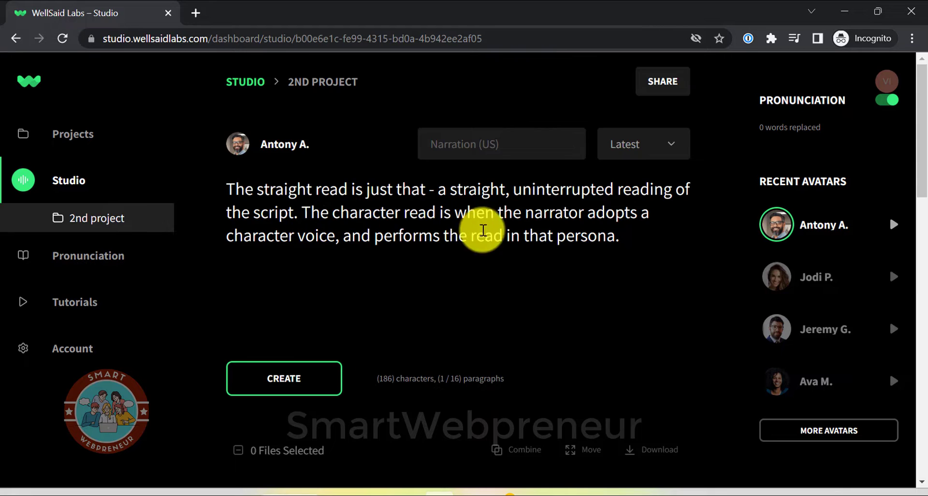
scroll(479, 239, "down", 5)
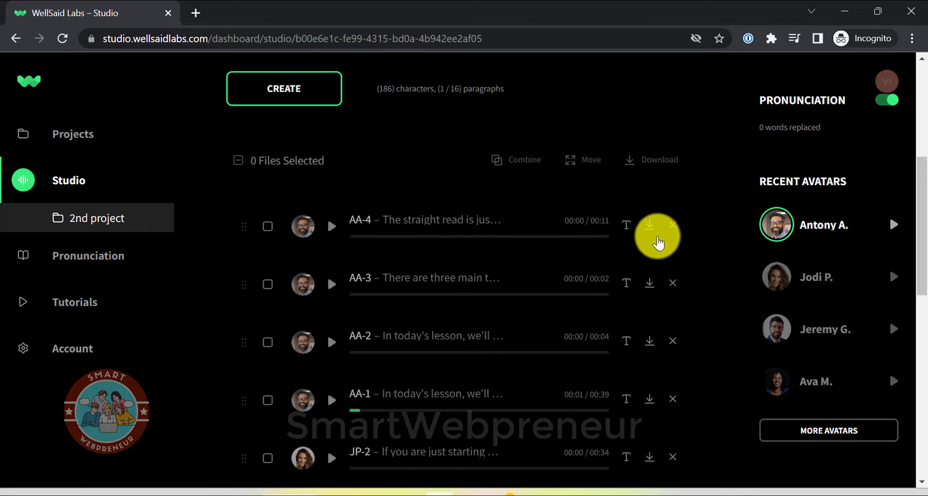
left_click(649, 226)
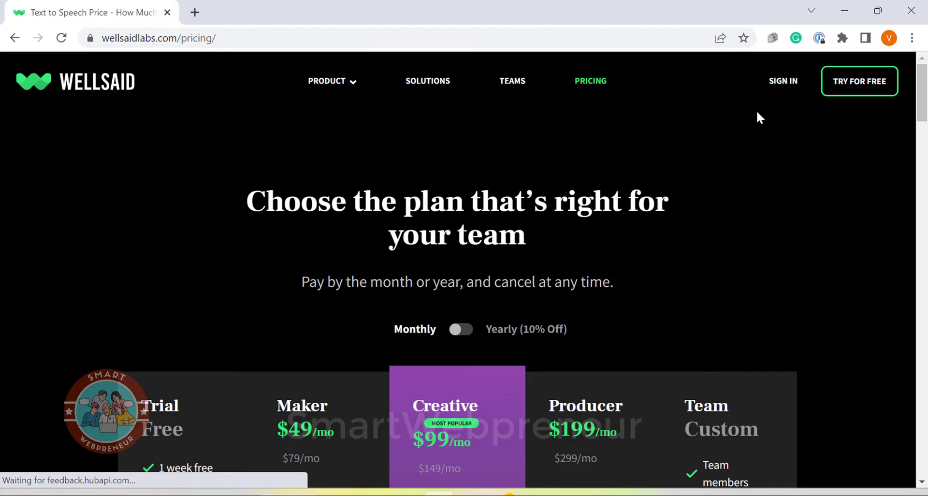
Scroll to the Trial-to-Team plan cards and switch them to yearly billing prices
scroll(926, 121, "down", 3)
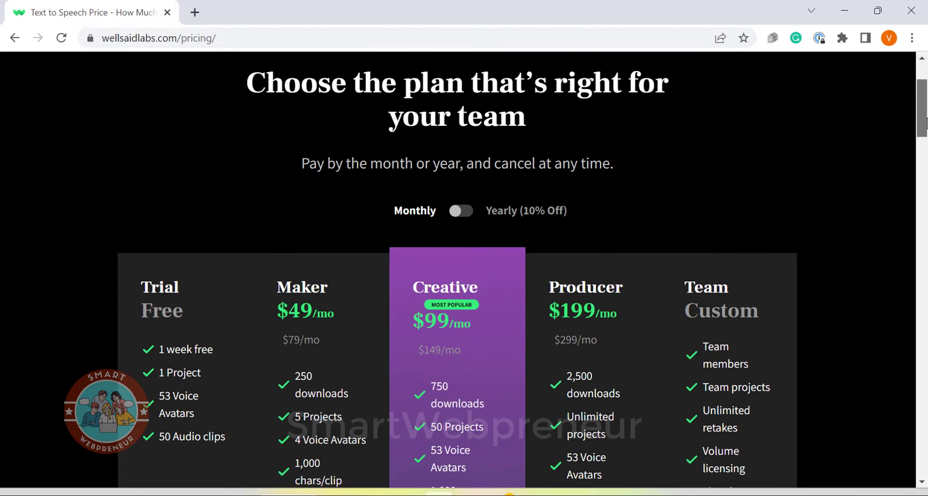
left_click_drag(925, 122, 919, 135)
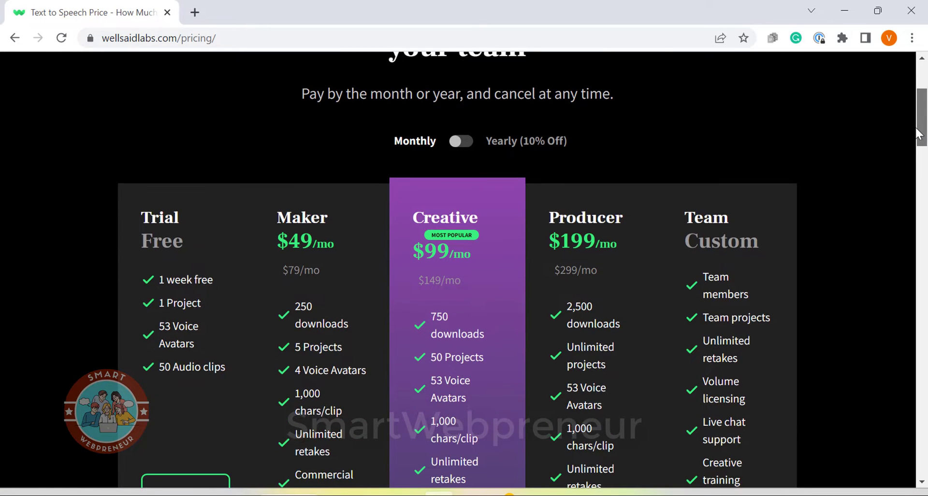
scroll(912, 128, "down", 1)
scroll(910, 129, "down", 1)
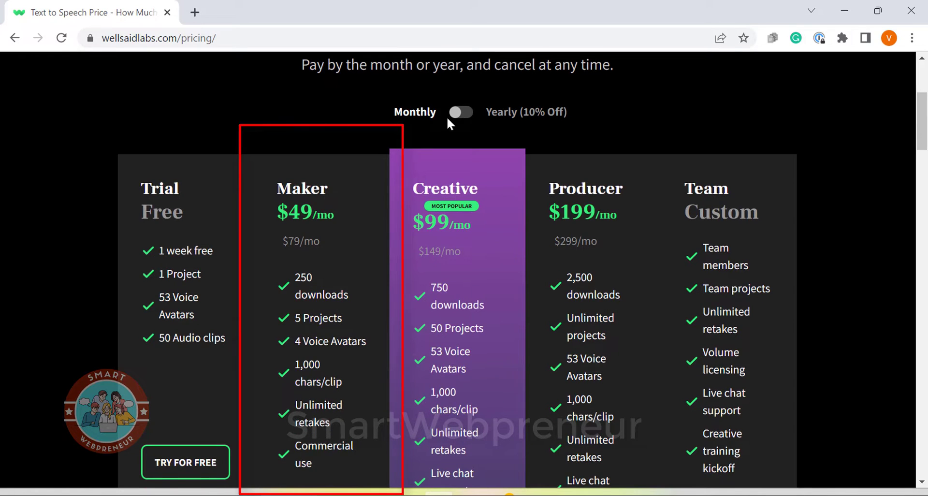
left_click(449, 114)
scroll(918, 140, "down", 1)
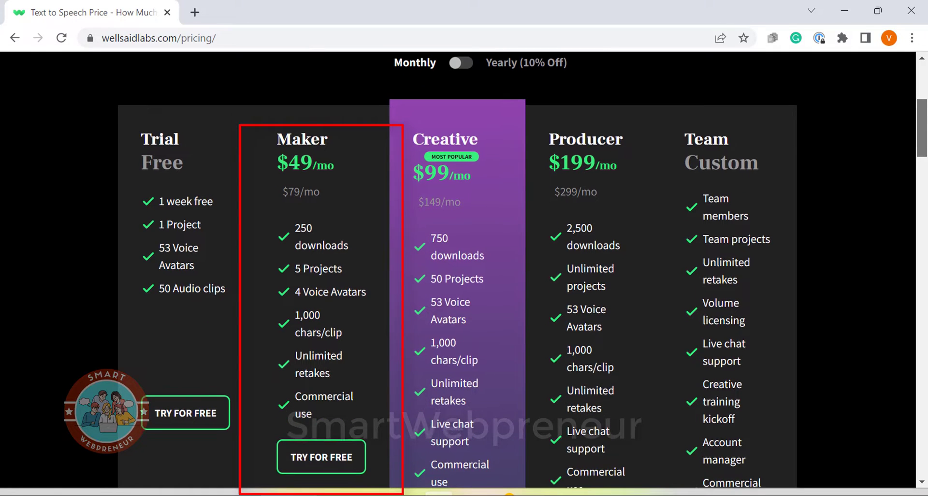
left_click_drag(921, 145, 921, 146)
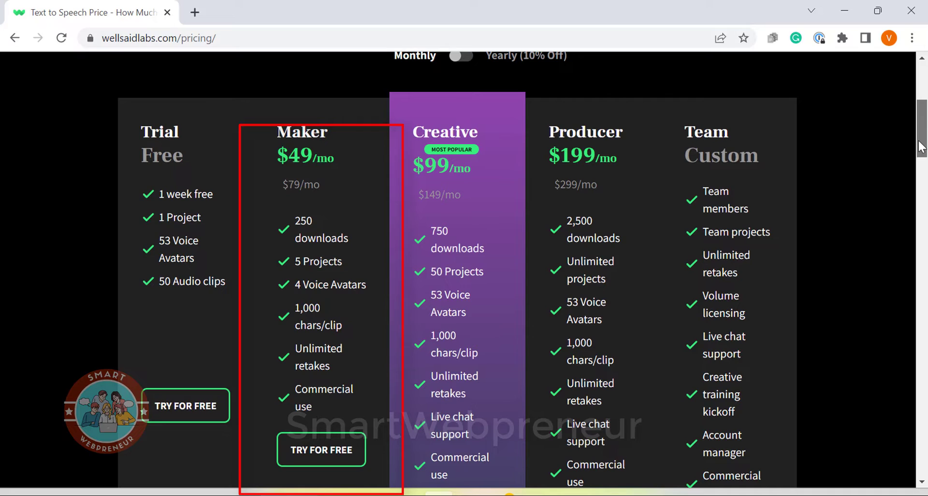